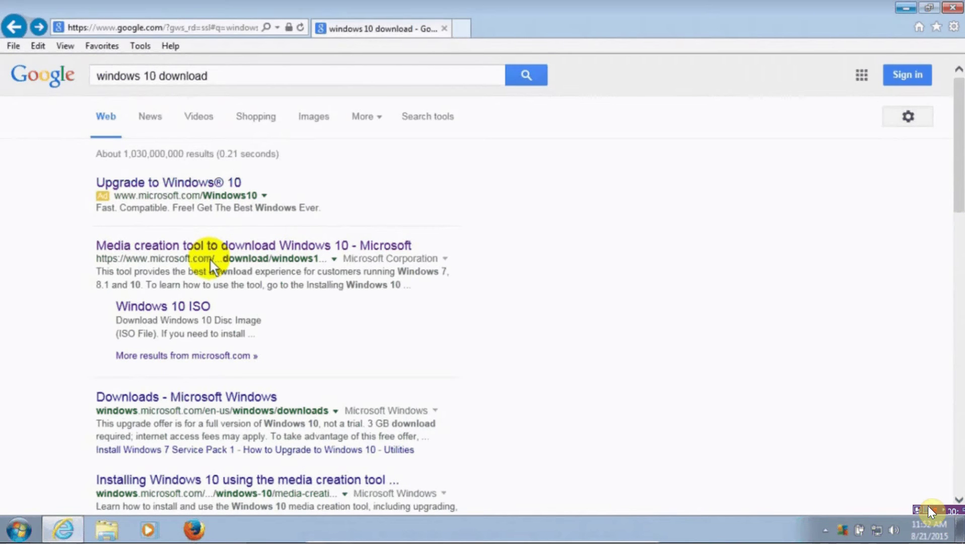
- Open the 'Media creation tool to download Windows 10 - Microsoft' Google result
click(184, 247)
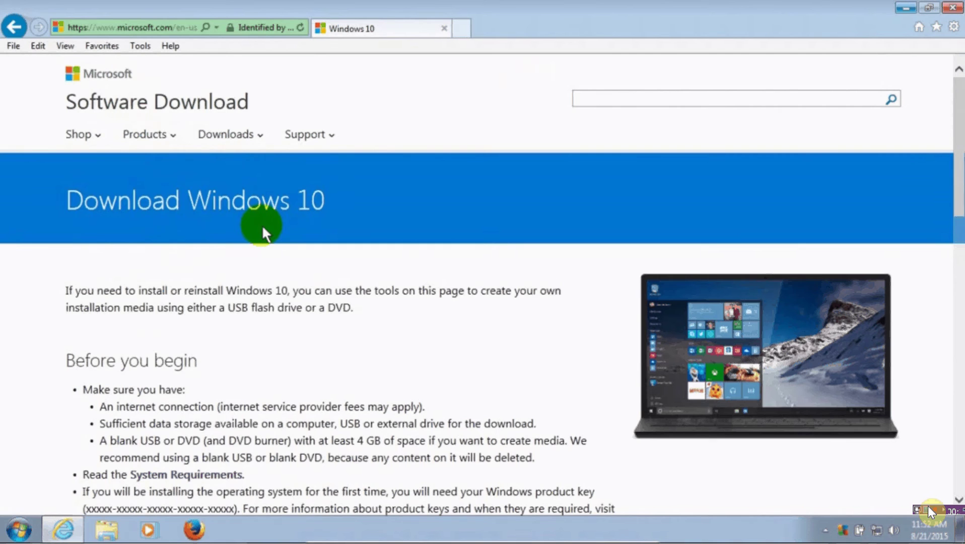
- Scroll down to the Download Tool Now buttons and try the 32-bit version
scroll(262, 225, down, 1)
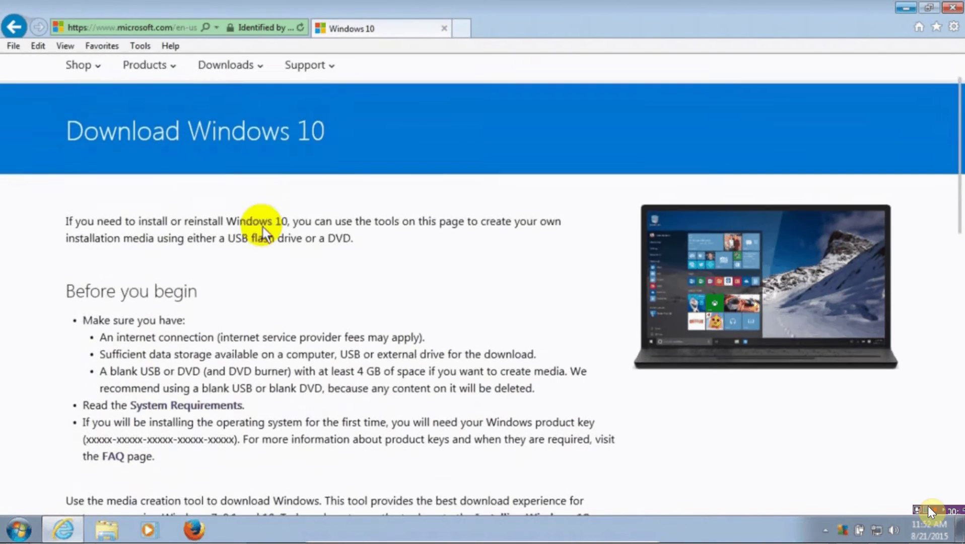
scroll(263, 227, down, 1)
scroll(252, 219, down, 1)
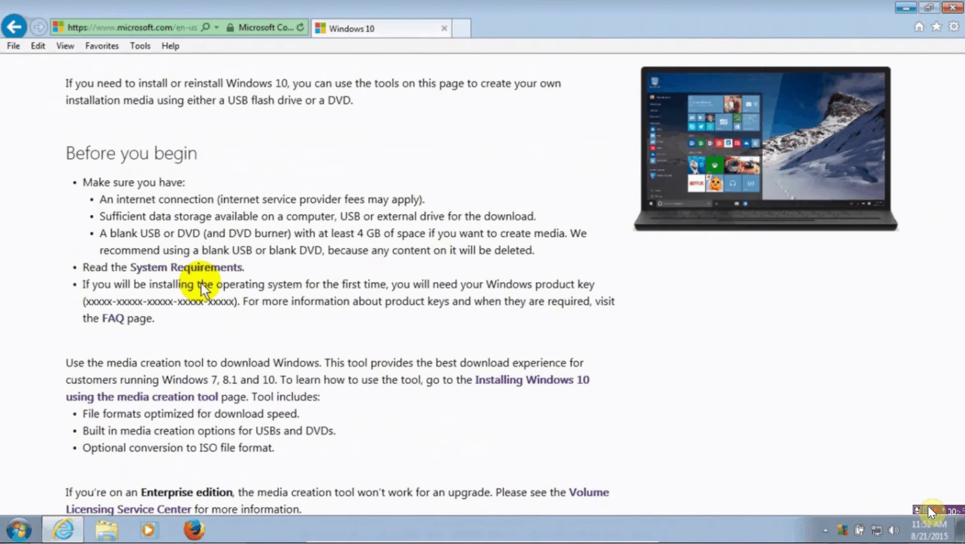
scroll(202, 284, down, 4)
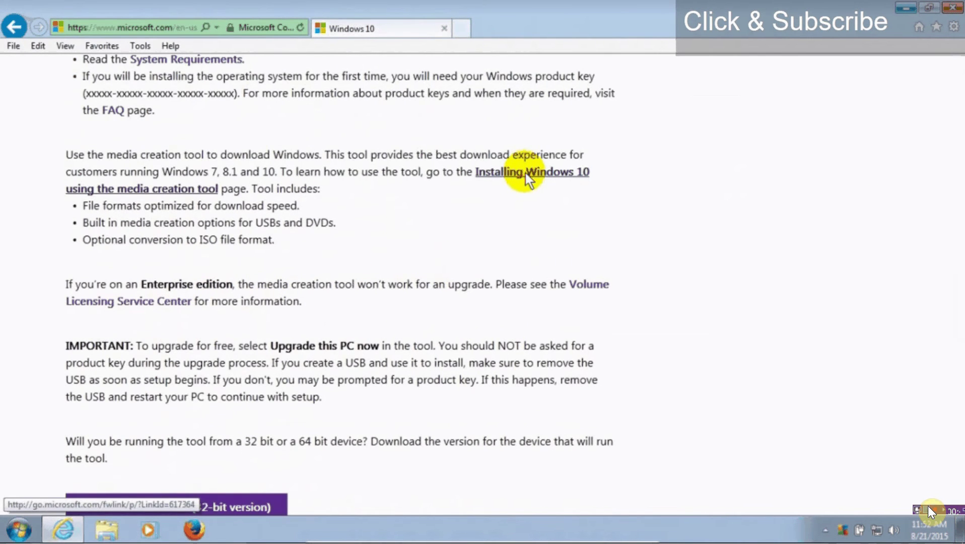
scroll(525, 174, down, 4)
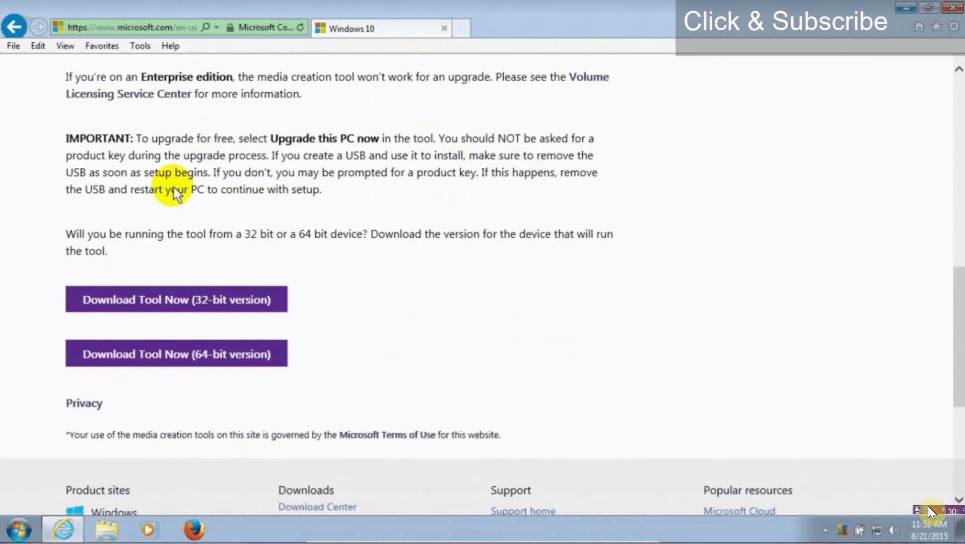
click(134, 292)
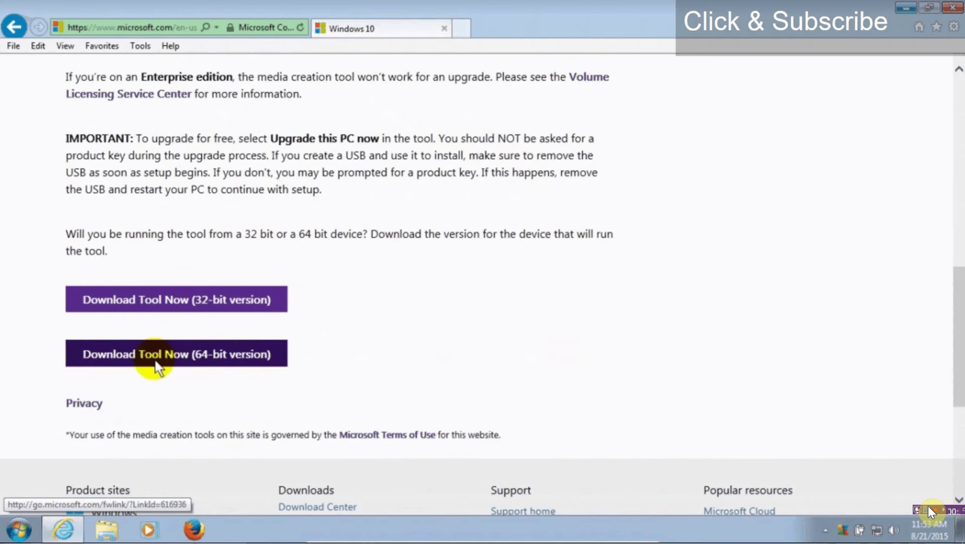
click(22, 525)
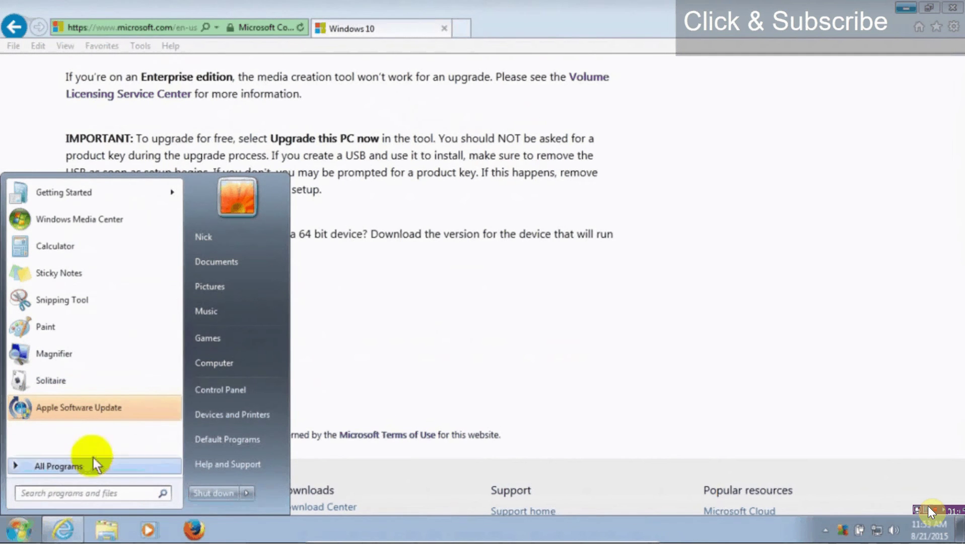
right_click(215, 363)
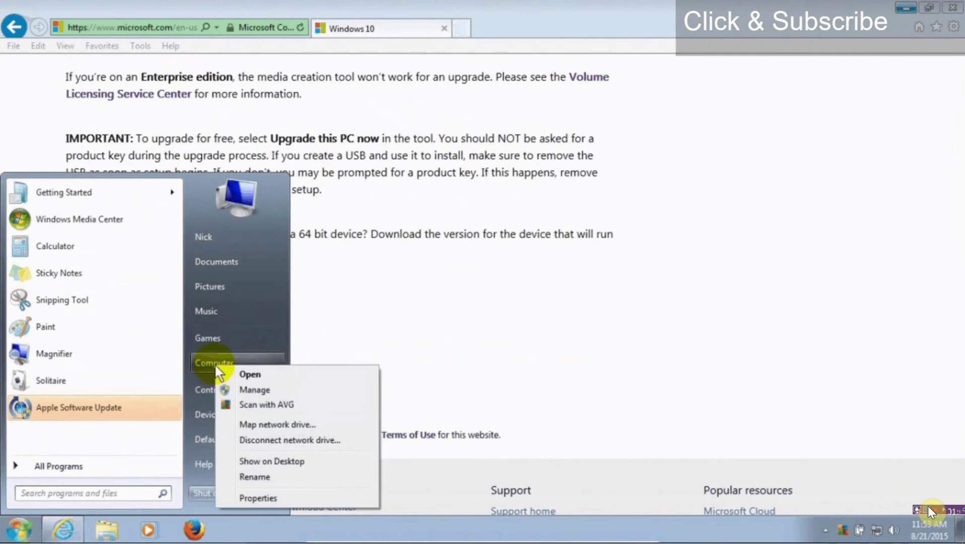
click(244, 499)
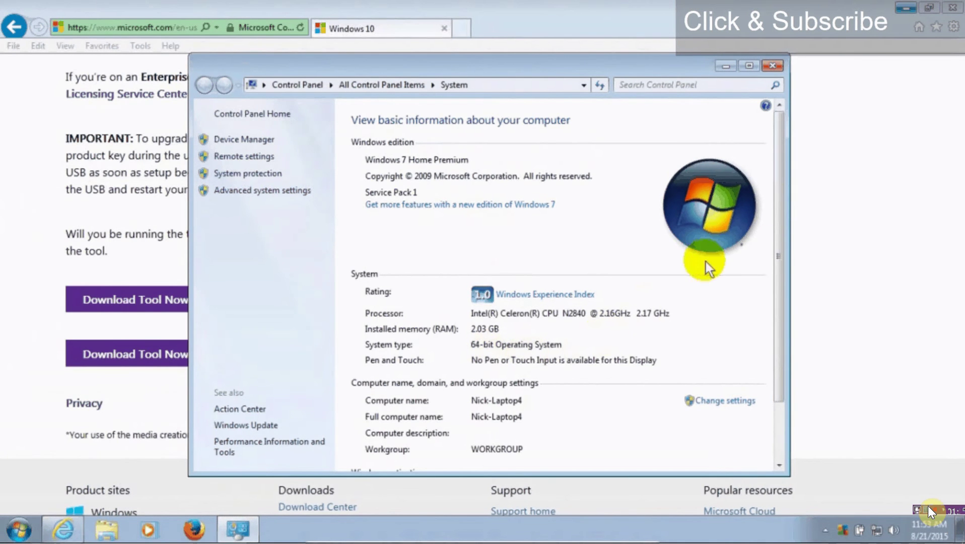
click(773, 65)
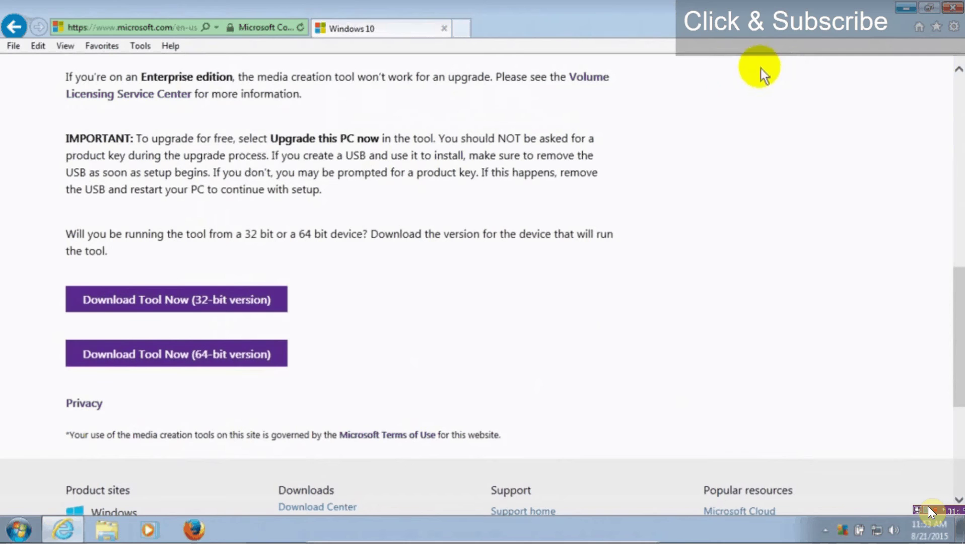
- Choose the 64-bit tool to download MediaCreationToolx64.exe (18.7 MB)
click(157, 357)
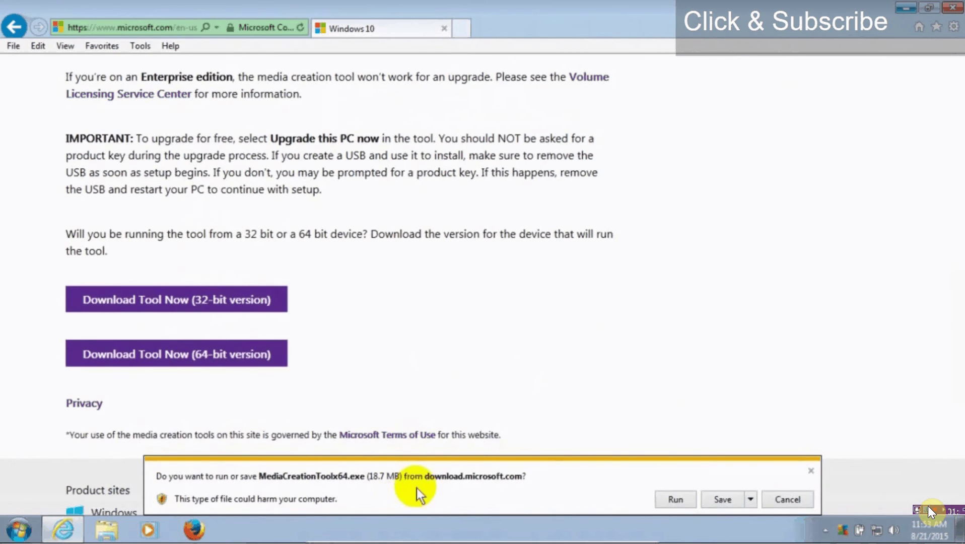
- Run MediaCreationToolx64.exe from the Internet Explorer download bar
click(676, 499)
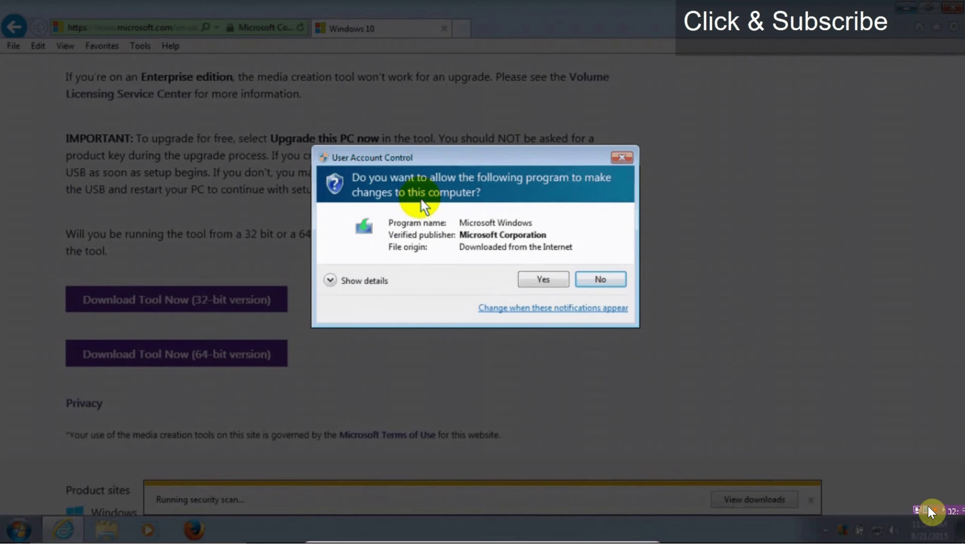
- Allow the tool through UAC, close Internet Explorer, and continue with 'Upgrade this PC now'
click(546, 281)
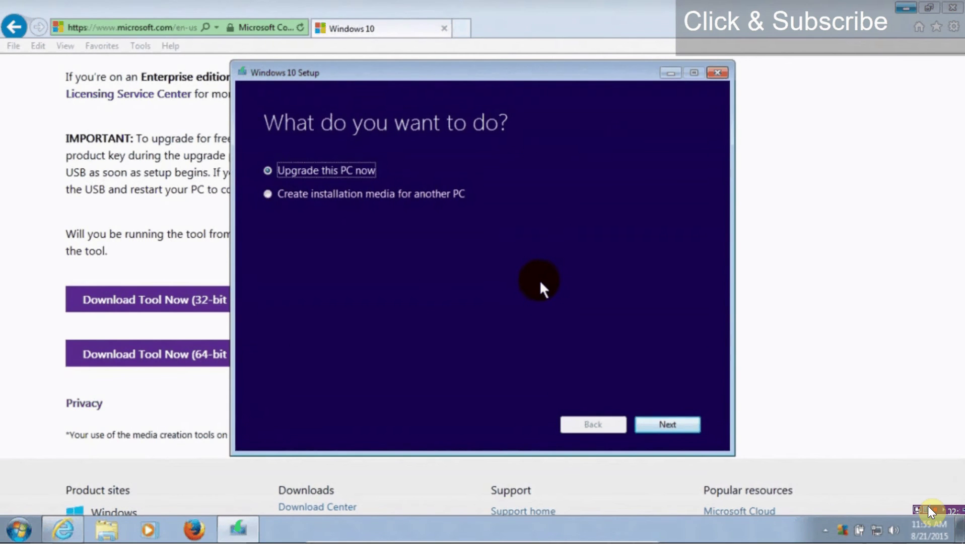
click(953, 9)
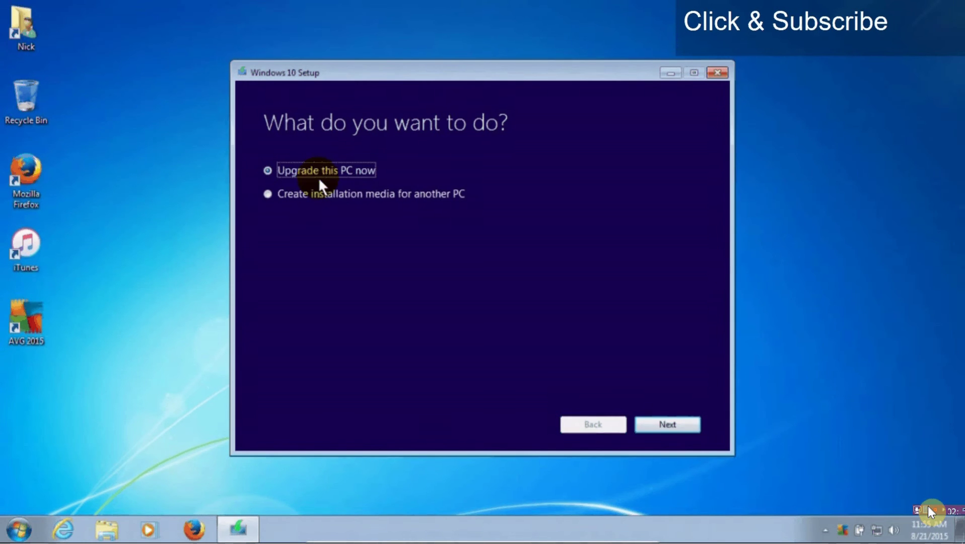
click(667, 424)
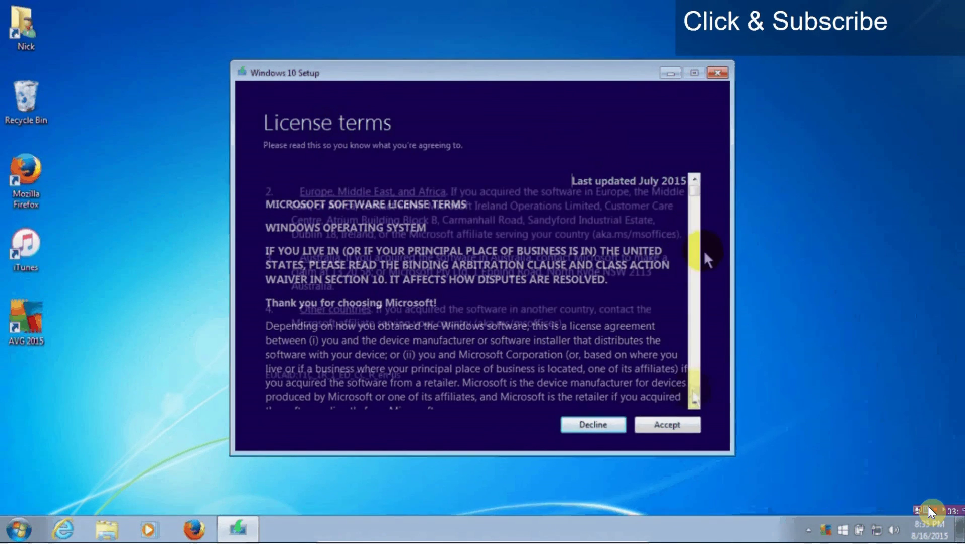
- Accept the license terms and install Windows 10 Home, keeping personal files and apps
click(662, 426)
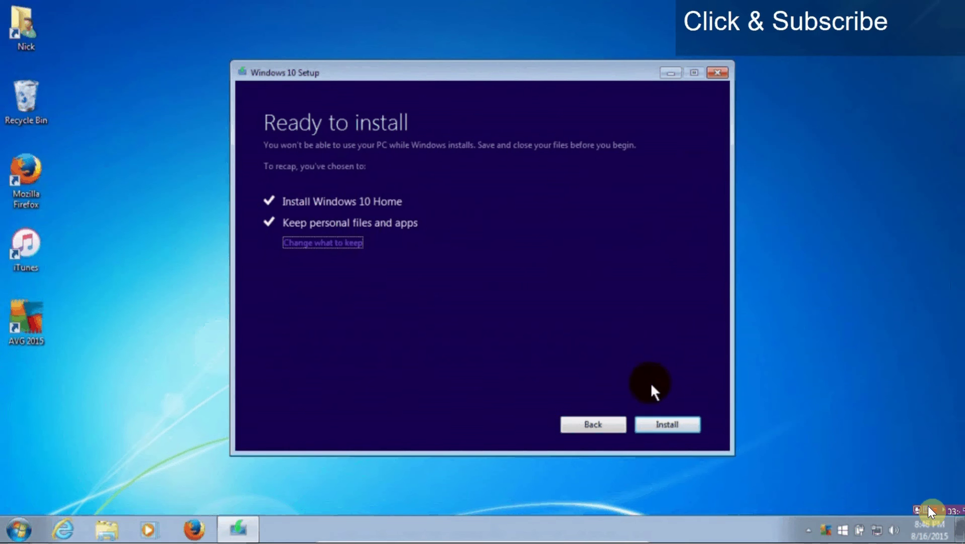
click(668, 426)
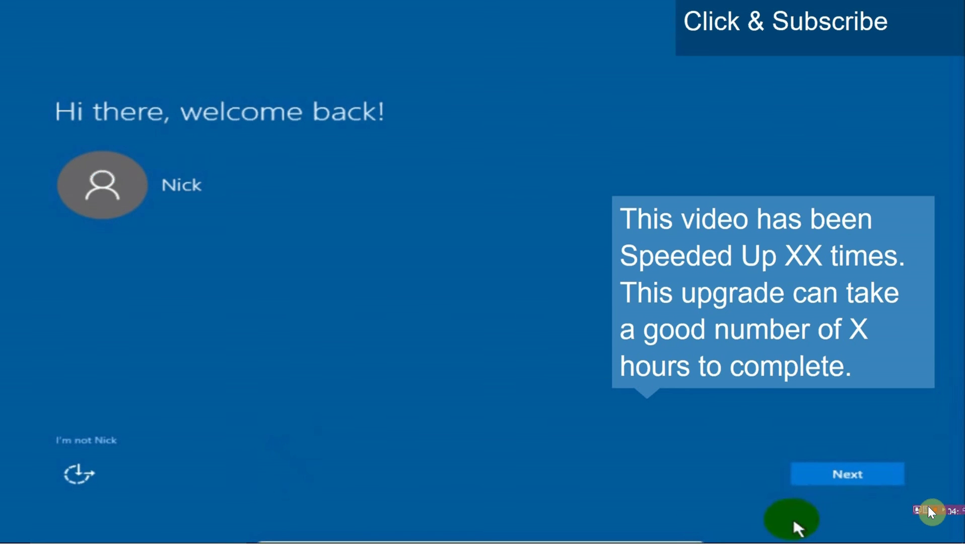
- Continue past the welcome-back screen, use Express settings, and keep the new default apps
click(844, 472)
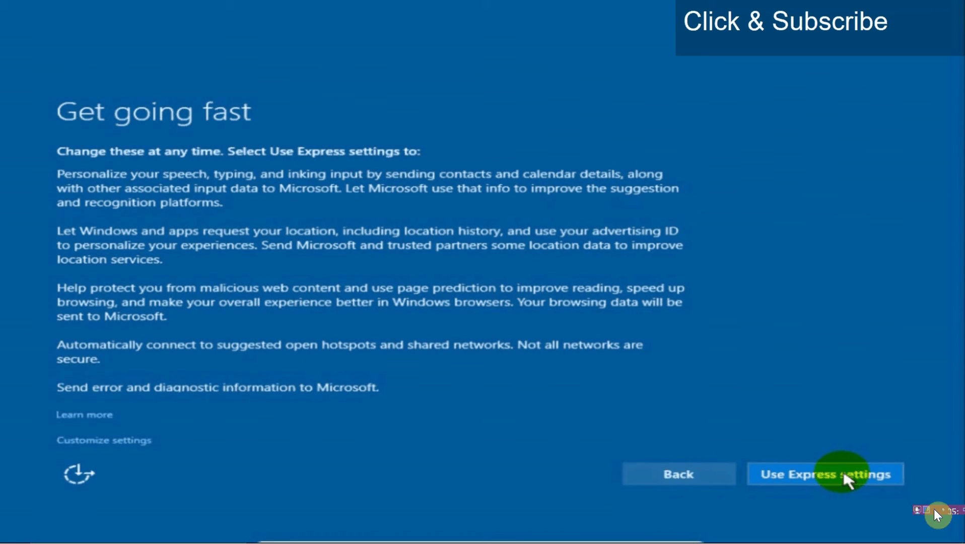
click(844, 475)
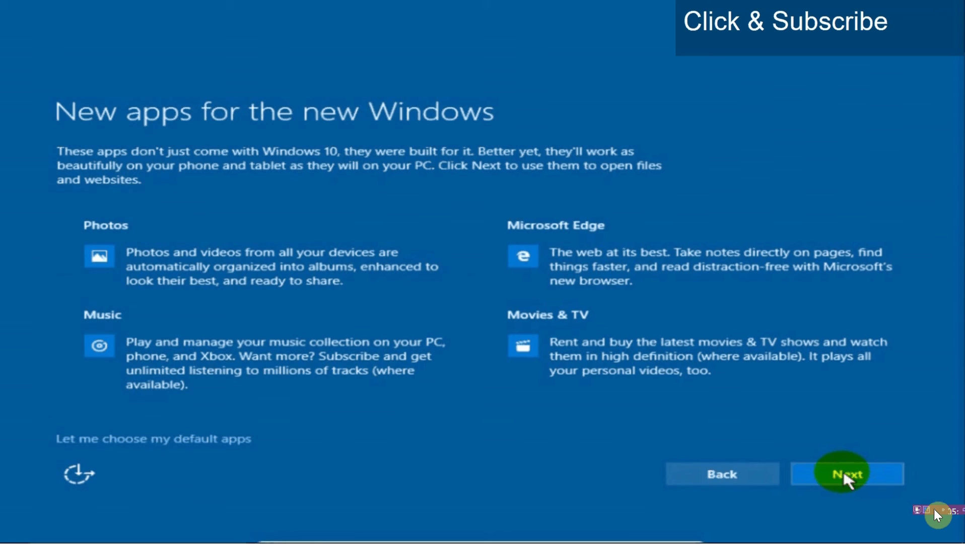
click(844, 474)
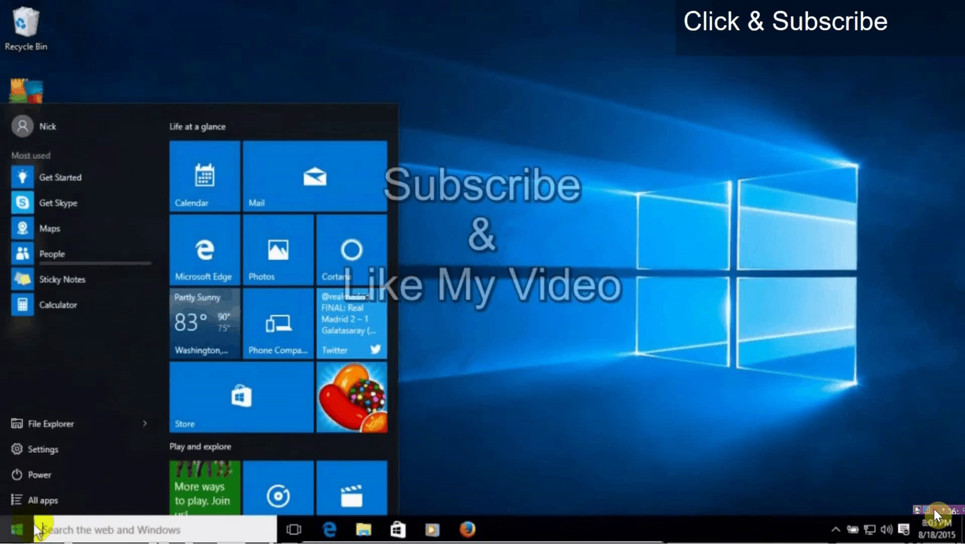
- Show the Start menu's full alphabetical All apps list
click(33, 501)
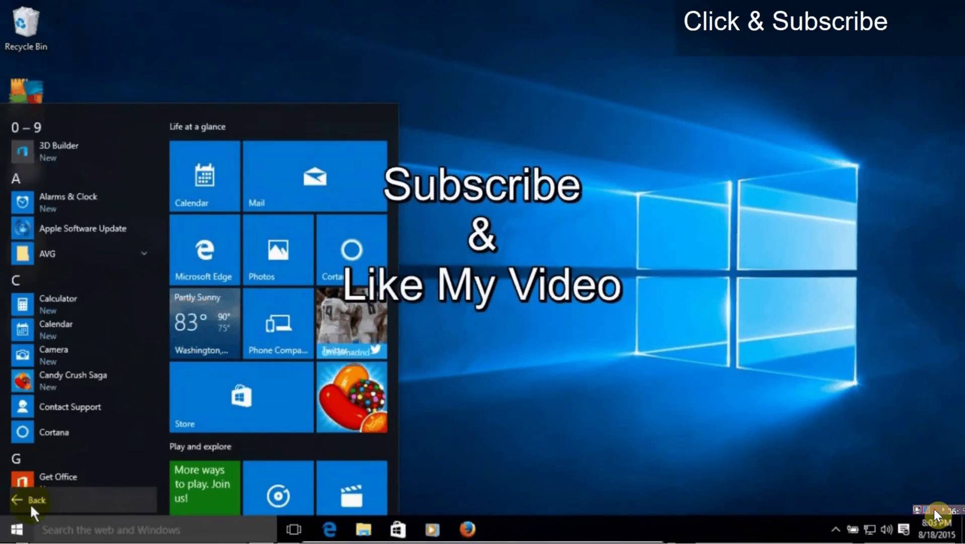